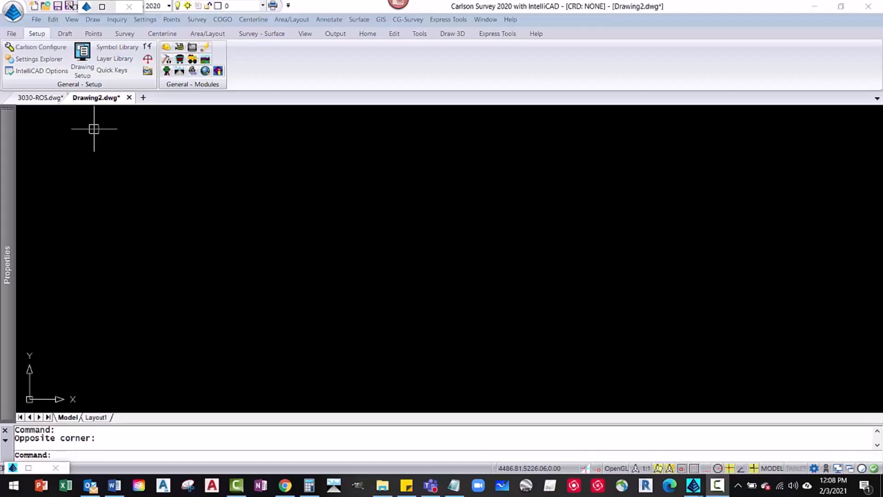
In Carlson's general settings, disable the startup wizard and enable annotative scale with annotative set to drawing scale
{"action": "left_click", "coordinate": [52, 49]}
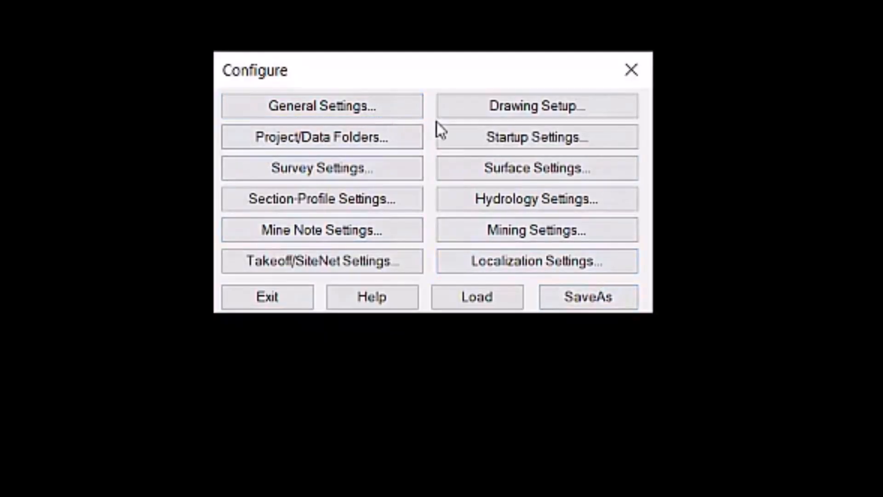
{"action": "left_click", "coordinate": [338, 110]}
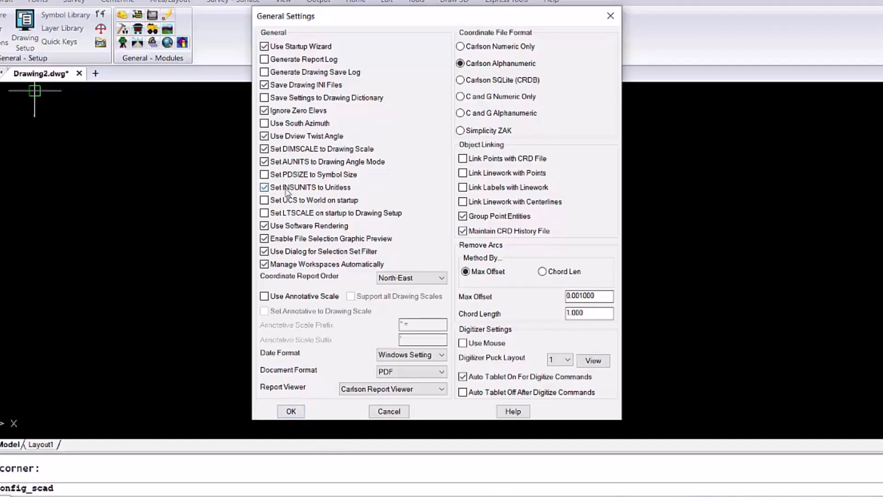
{"action": "left_click", "coordinate": [265, 46]}
{"action": "left_click", "coordinate": [264, 296]}
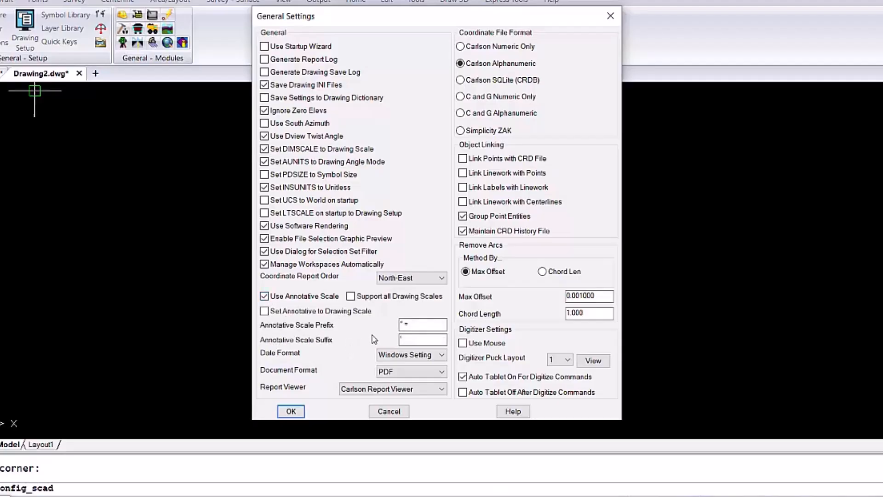
{"action": "left_click", "coordinate": [265, 311]}
{"action": "left_click", "coordinate": [298, 413]}
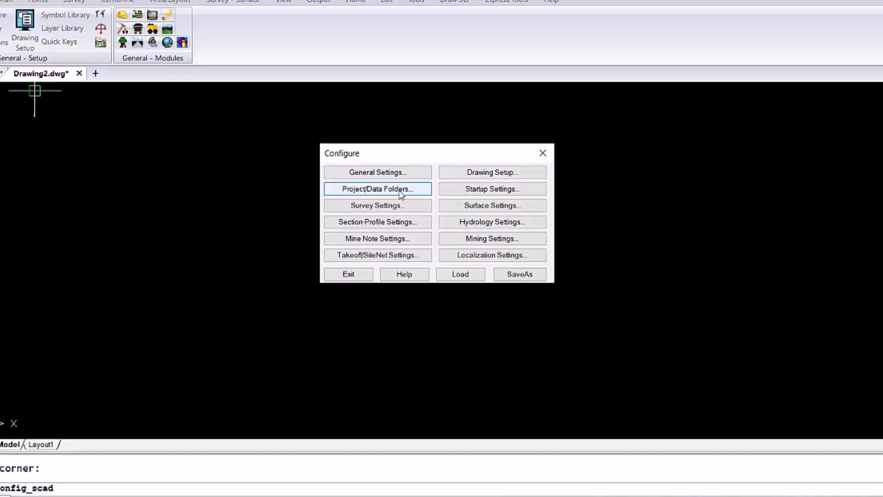
Check the project sub-folder structure and set both the startup and current project folders to 2021 Practice Project-DLP
{"action": "left_click", "coordinate": [401, 190]}
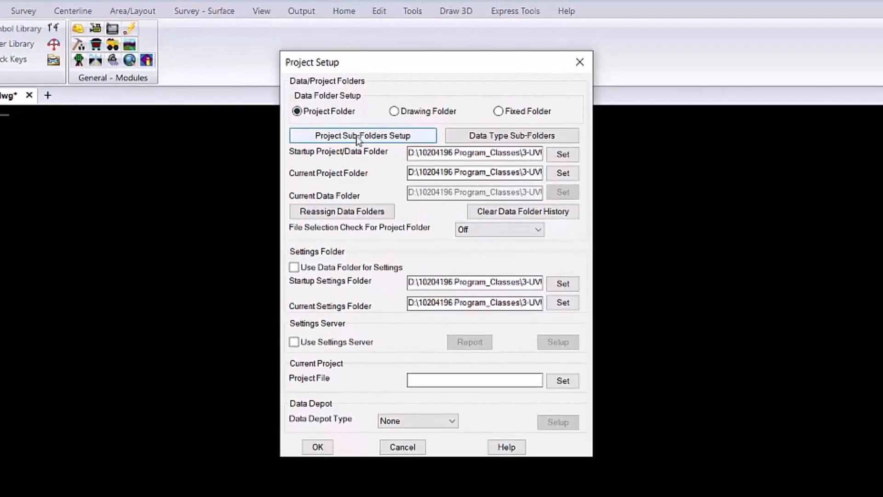
{"action": "left_click", "coordinate": [358, 140]}
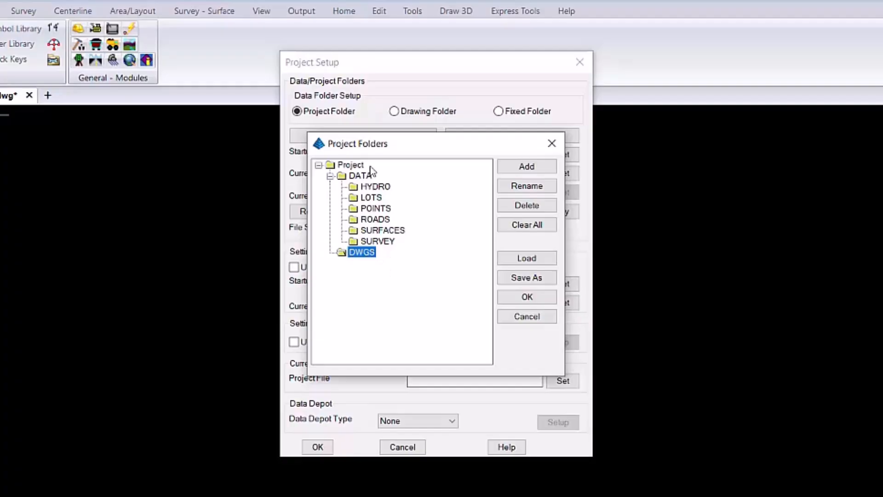
{"action": "left_click", "coordinate": [534, 319]}
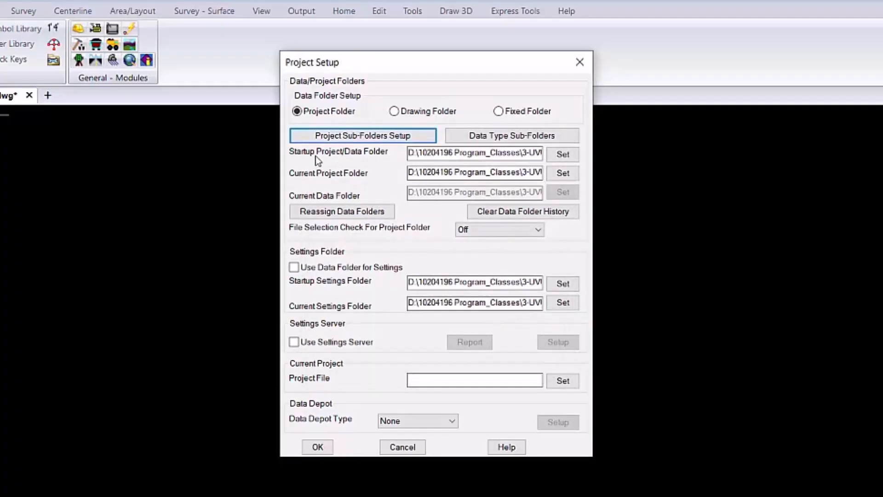
{"action": "left_click", "coordinate": [565, 155]}
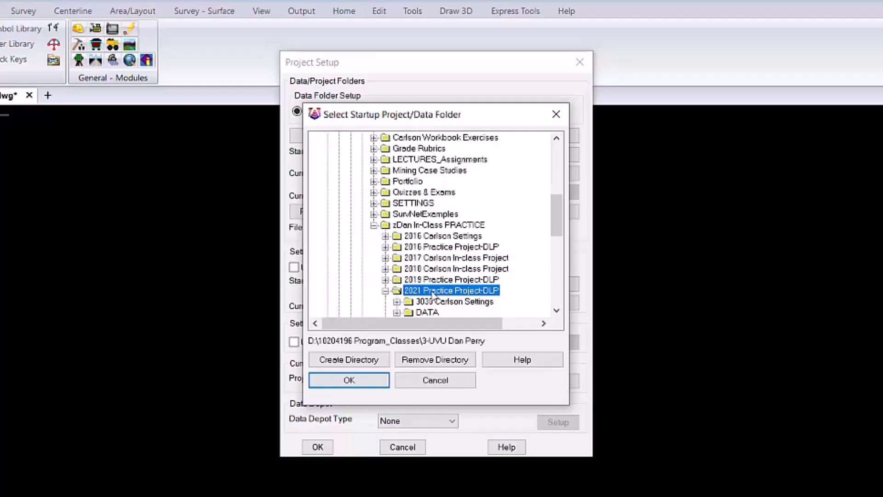
{"action": "left_click", "coordinate": [351, 382]}
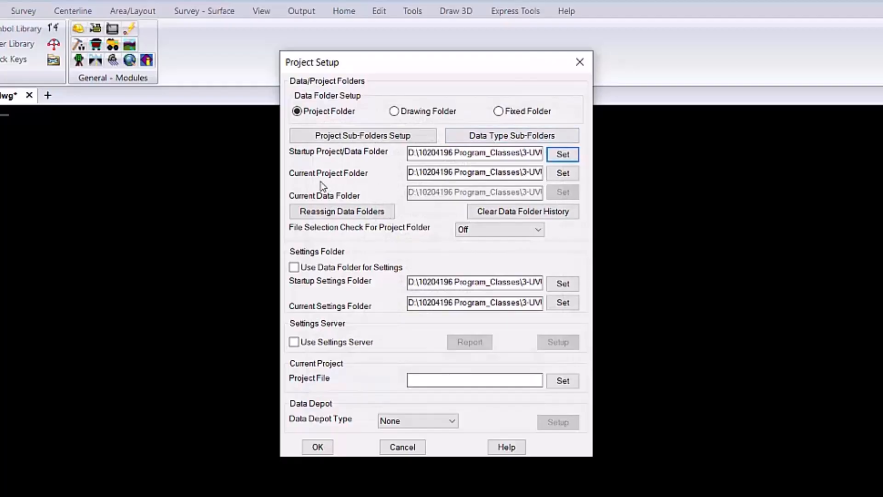
{"action": "left_click", "coordinate": [563, 173]}
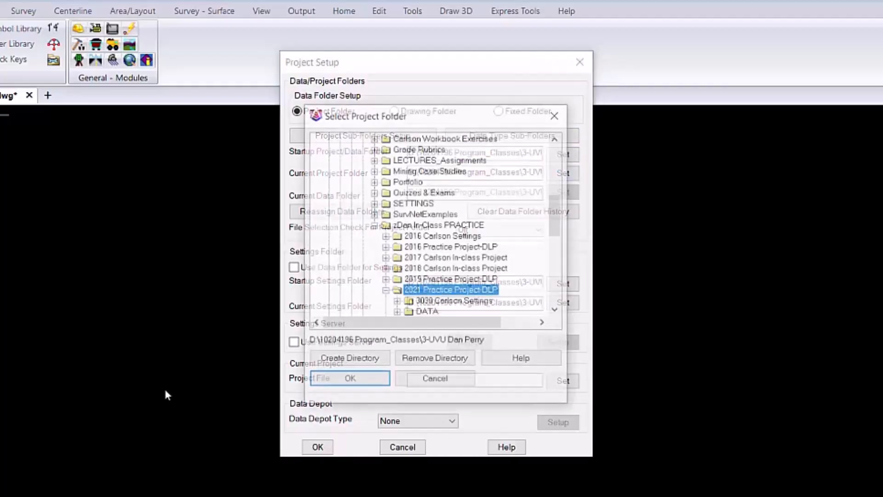
{"action": "left_click", "coordinate": [348, 381]}
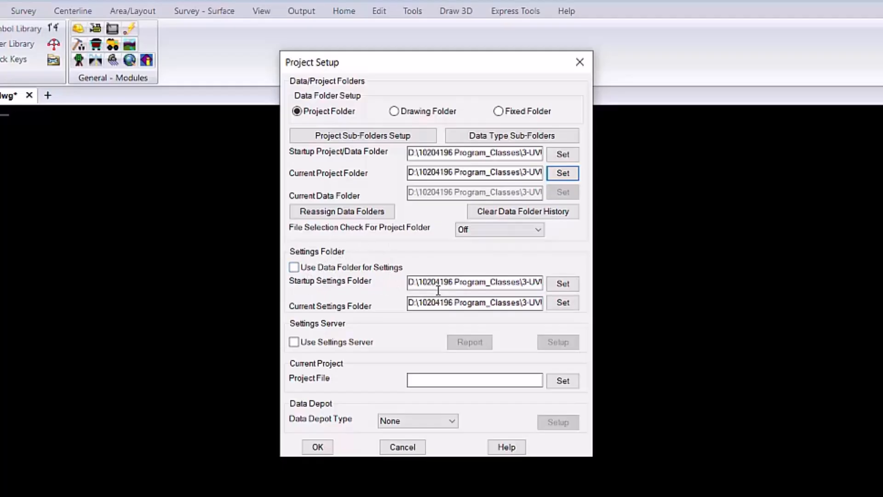
Set the startup settings folder to 3030 Carlson Settings and accept the project setup
{"action": "left_click", "coordinate": [564, 283]}
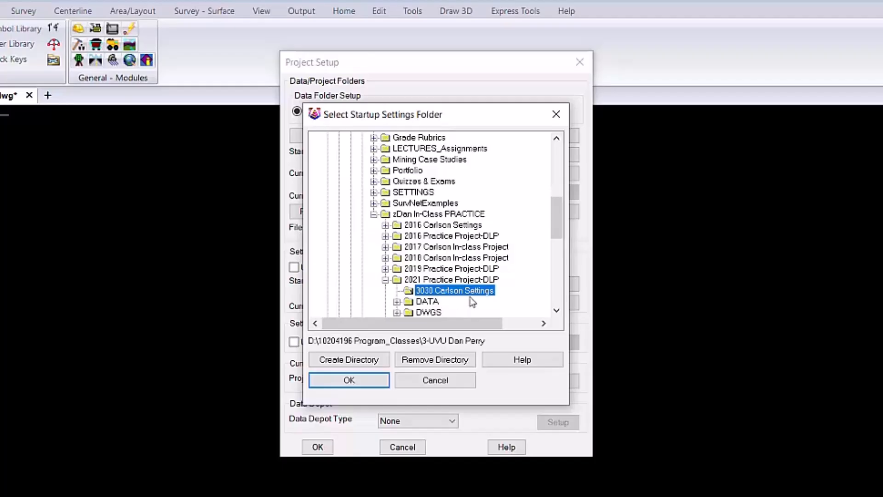
{"action": "left_click", "coordinate": [355, 380]}
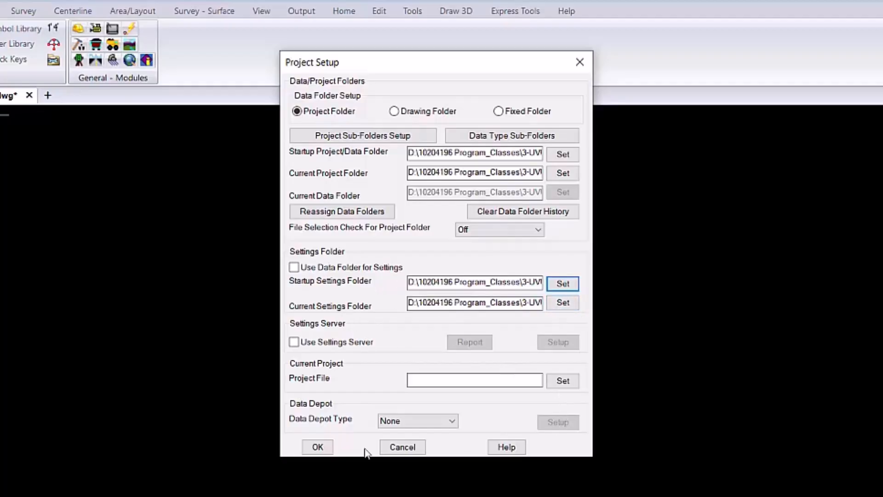
{"action": "left_click", "coordinate": [319, 448]}
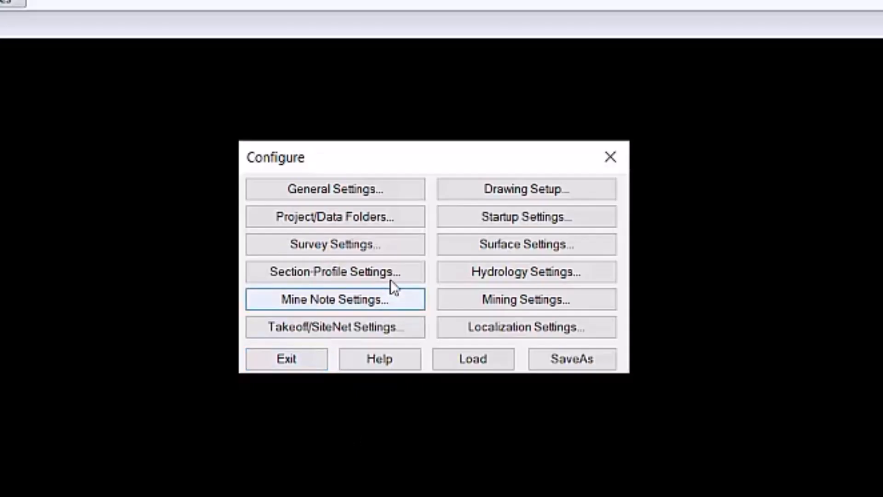
In the drawing setup, set the horizontal scale to 40 and the vertical scale to 4
{"action": "left_click", "coordinate": [554, 189]}
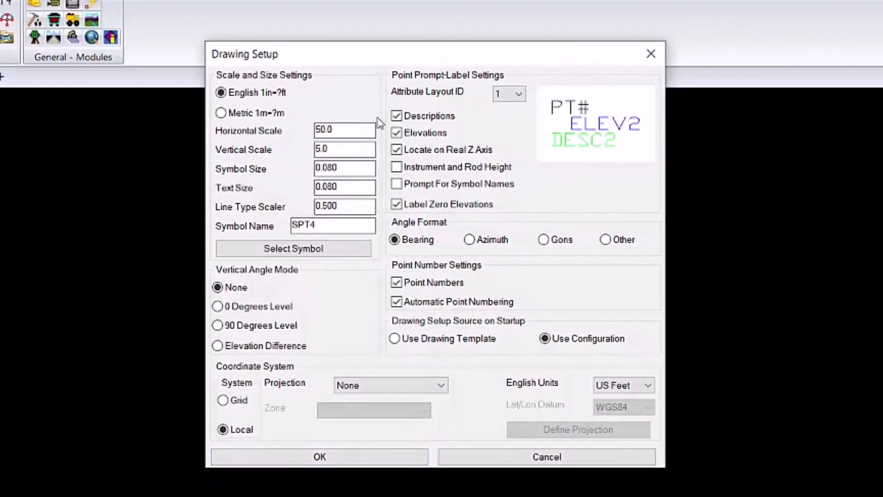
{"action": "left_click_drag", "start_coordinate": [345, 129], "coordinate": [94, 134]}
{"action": "type", "text": "40"}
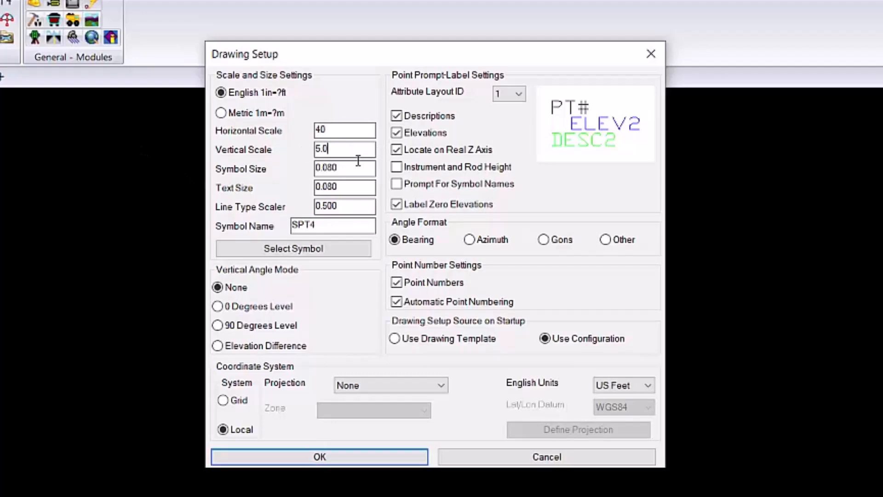
{"action": "left_click_drag", "start_coordinate": [341, 150], "coordinate": [316, 149]}
{"action": "type", "text": "4"}
{"action": "left_click", "coordinate": [351, 169]}
Set the coordinate projection to State Plane 83 with zone UT Central and accept the drawing setup
{"action": "left_click", "coordinate": [443, 386]}
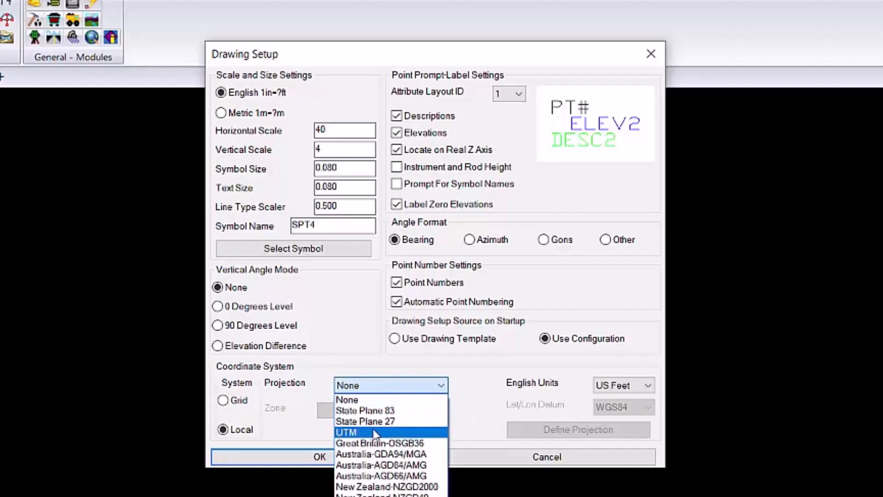
{"action": "left_click", "coordinate": [407, 410]}
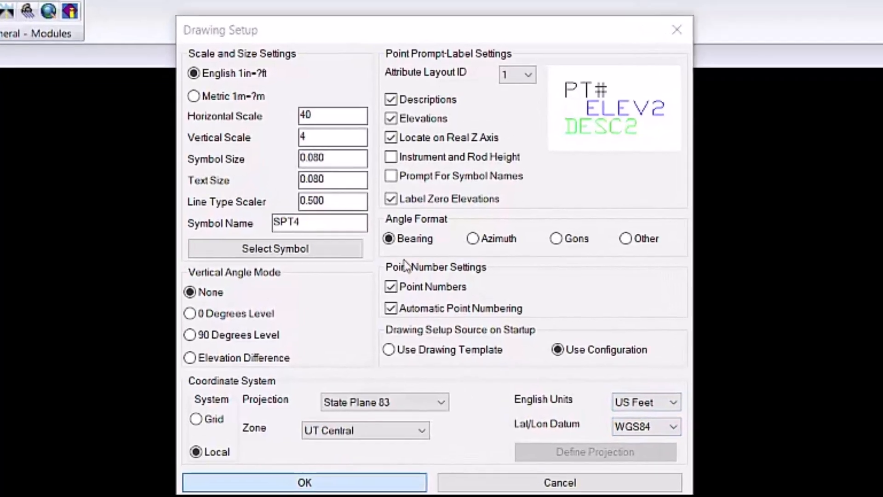
{"action": "left_click", "coordinate": [336, 457]}
Review and accept the startup launch options with profile name DLP2021 and the survey settings
{"action": "left_click", "coordinate": [527, 216]}
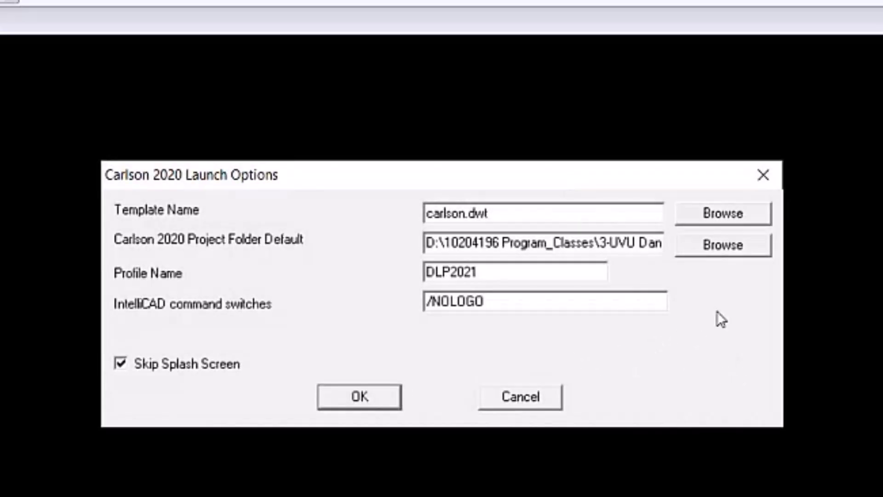
{"action": "double_click", "coordinate": [497, 274]}
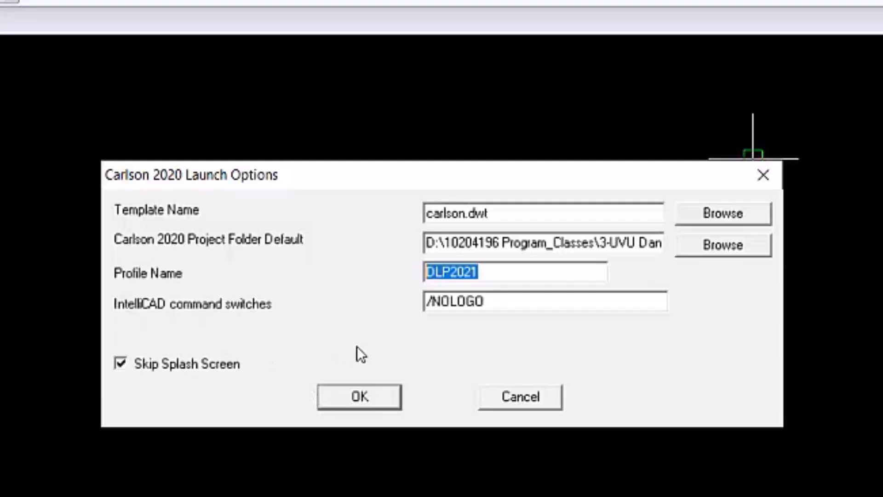
{"action": "left_click", "coordinate": [357, 394]}
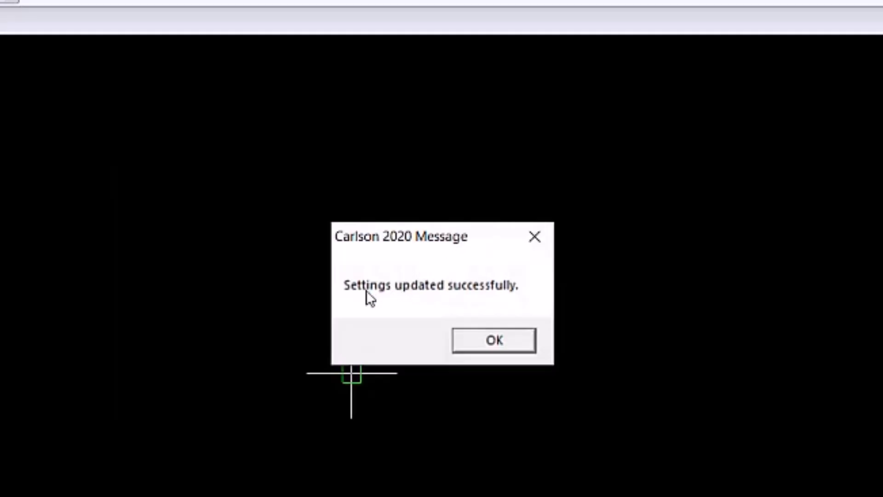
{"action": "left_click", "coordinate": [499, 347]}
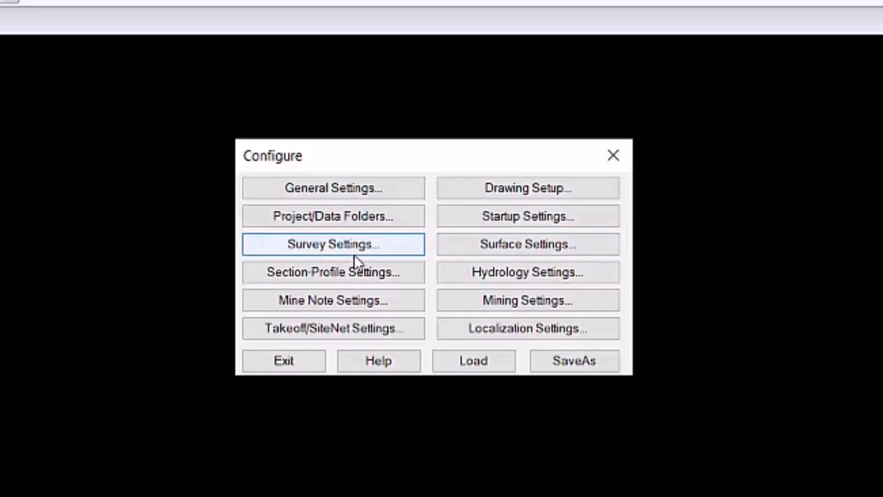
{"action": "left_click", "coordinate": [327, 245]}
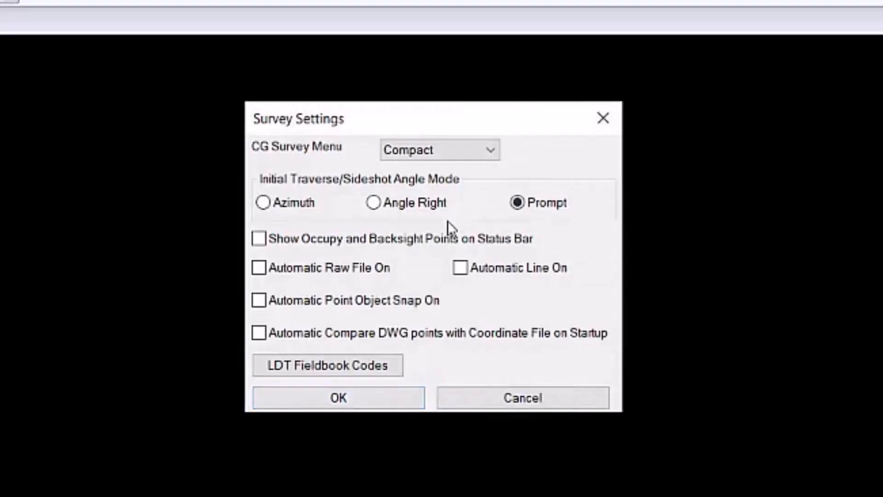
{"action": "left_click", "coordinate": [340, 399]}
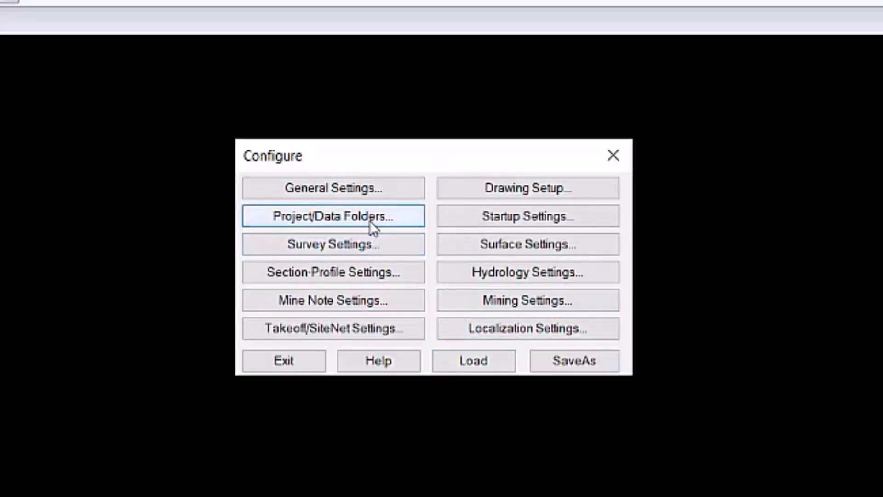
Save the configuration settings to DLP_General.cfg in the 3030 Carlson Settings folder, replacing the existing file
{"action": "left_click", "coordinate": [608, 364]}
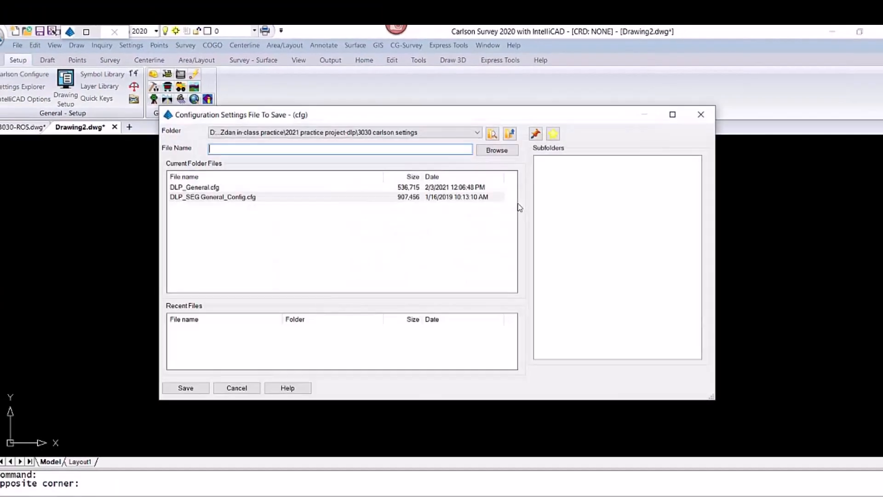
{"action": "left_click", "coordinate": [203, 188]}
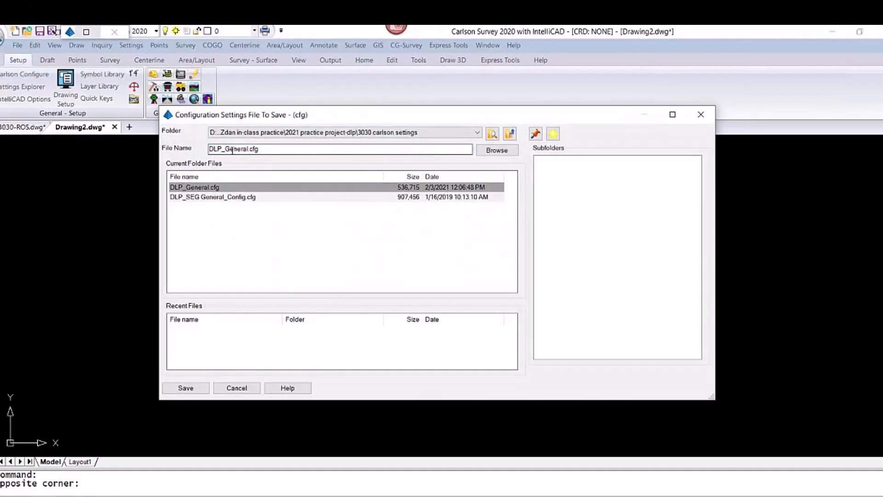
{"action": "left_click_drag", "start_coordinate": [223, 149], "coordinate": [192, 146]}
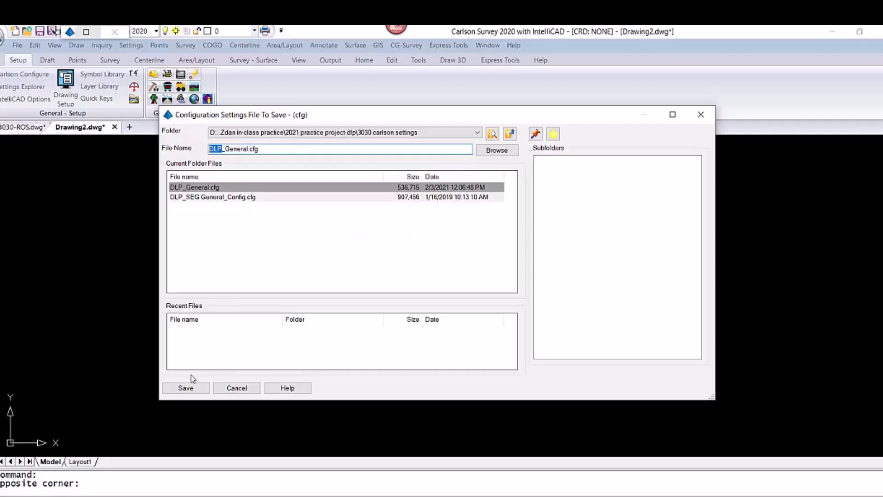
{"action": "left_click", "coordinate": [186, 388]}
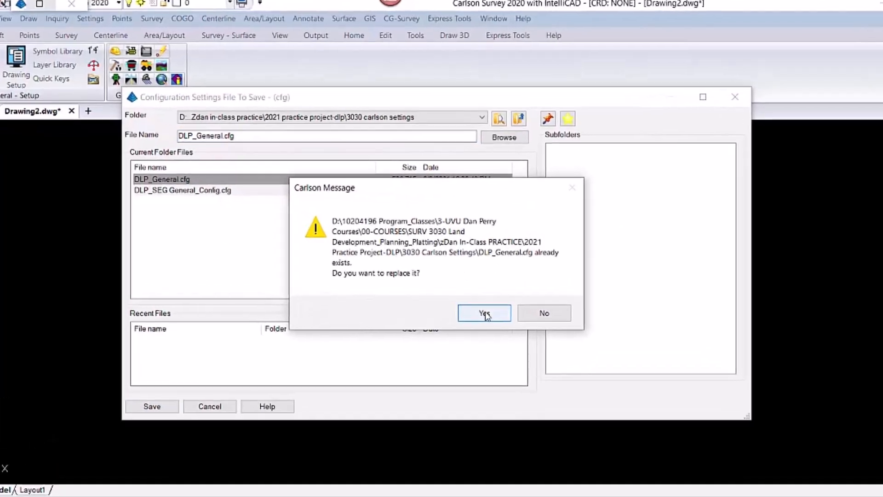
{"action": "left_click", "coordinate": [480, 306]}
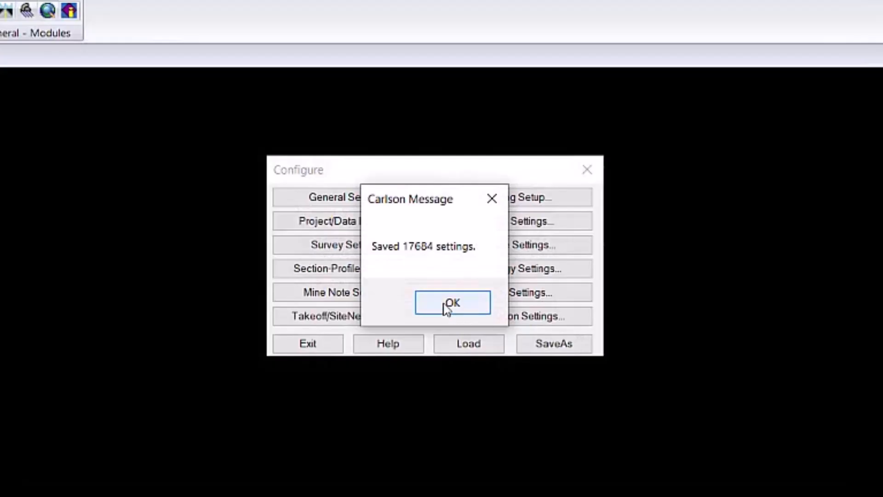
{"action": "left_click", "coordinate": [449, 307]}
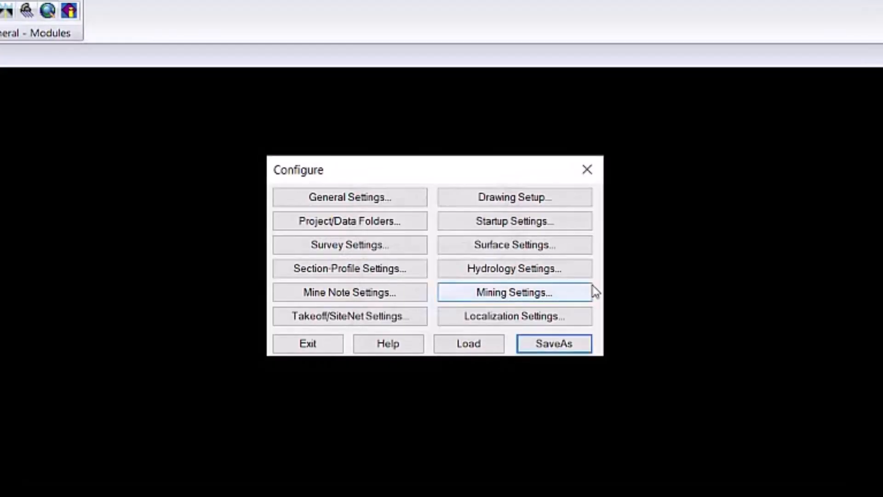
Leave the configuration, apply the drawing setup change to current and future drawings, and start a new drawing
{"action": "left_click", "coordinate": [308, 344]}
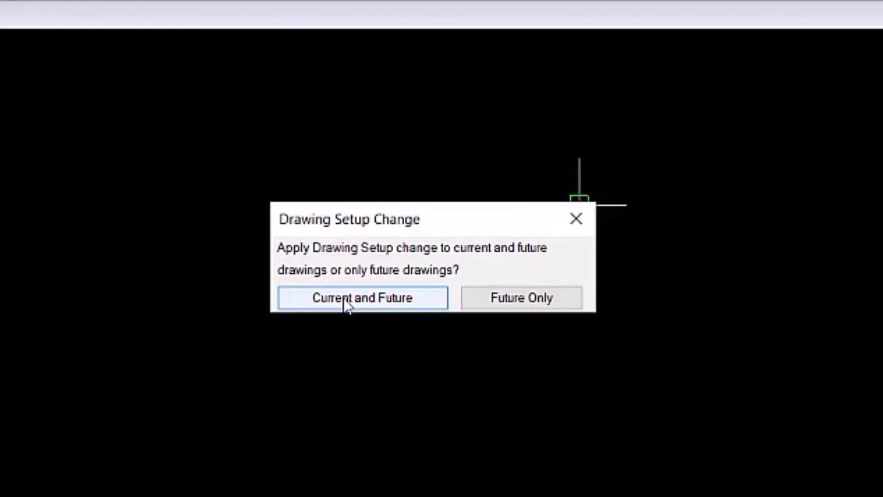
{"action": "left_click", "coordinate": [345, 306]}
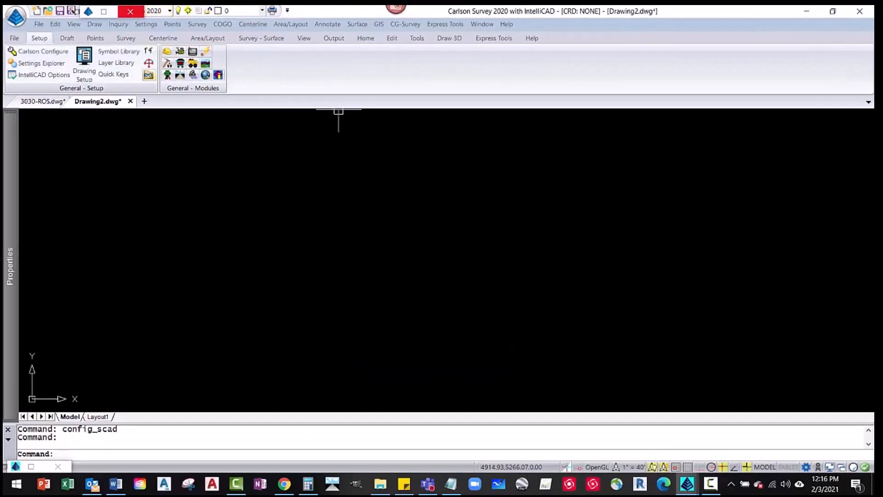
{"action": "left_click", "coordinate": [145, 102]}
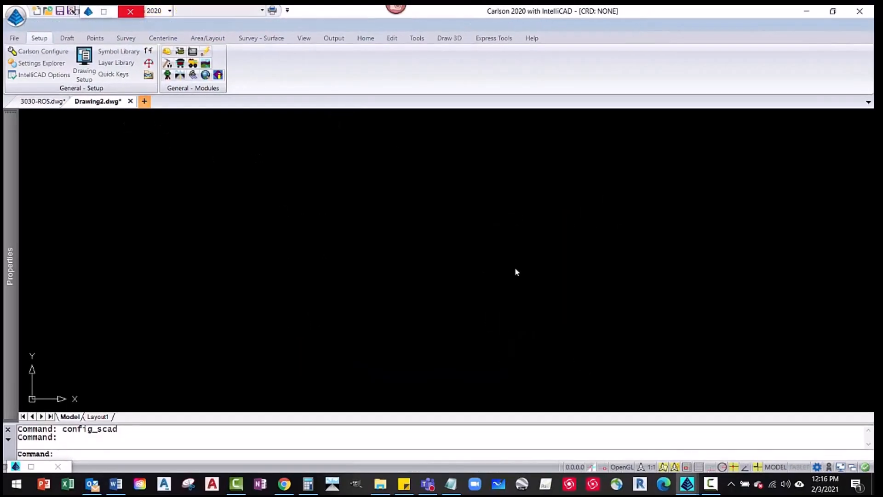